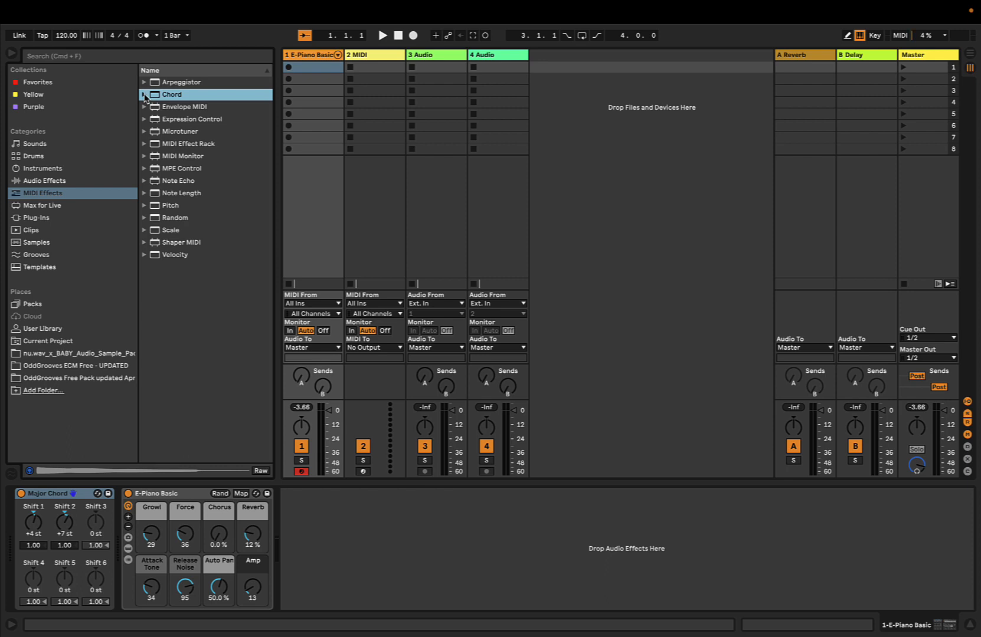
Add the Major preset of the Scale MIDI effect to the first E-Piano track and set its base note to G
{"action": "left_click", "coordinate": [165, 234]}
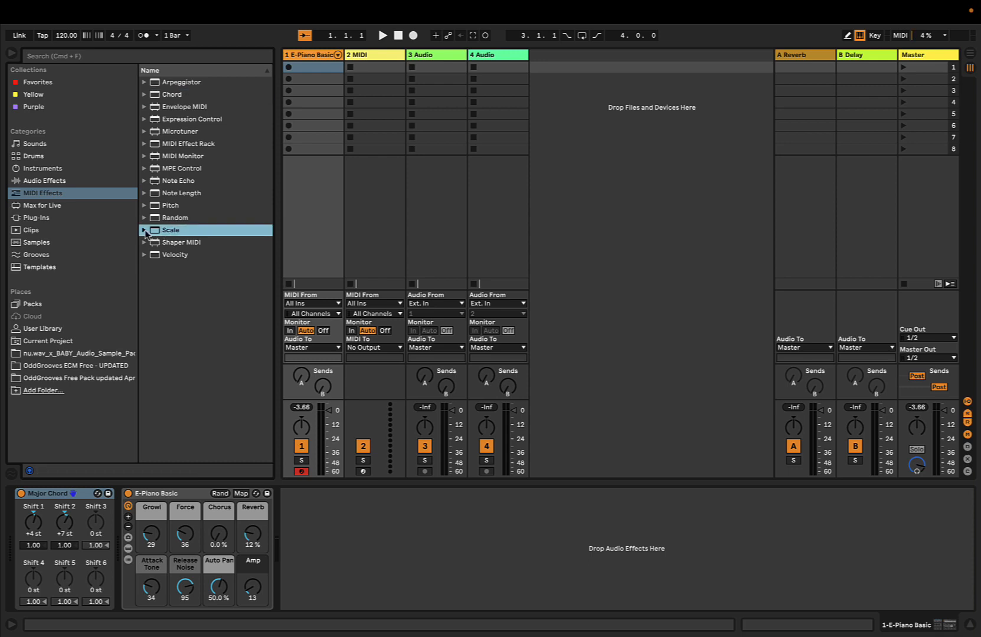
{"action": "left_click", "coordinate": [144, 230]}
{"action": "scroll", "coordinate": [195, 350], "scroll_direction": "down", "scroll_amount": 1}
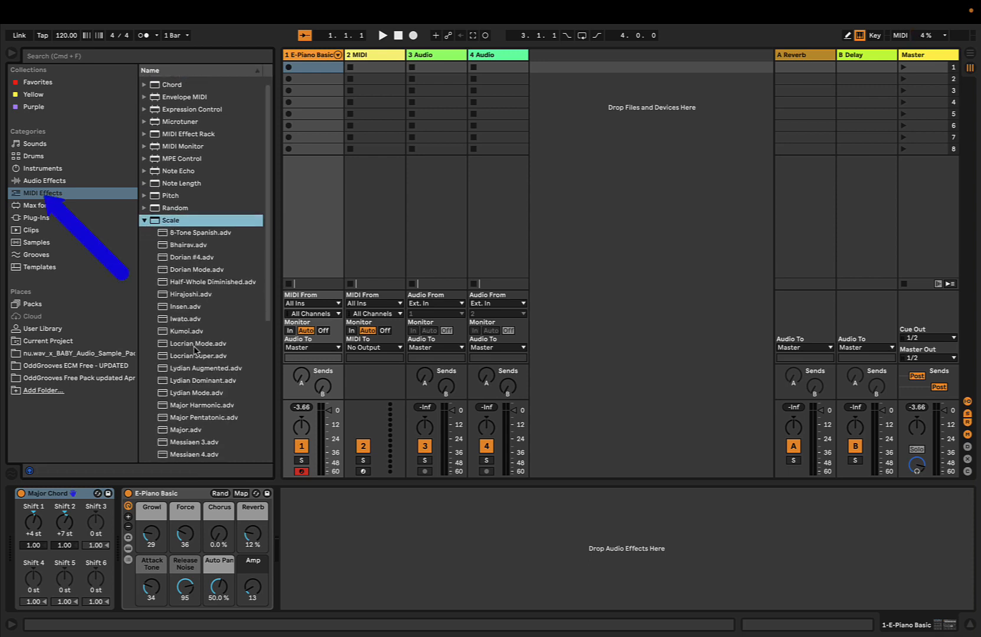
{"action": "scroll", "coordinate": [194, 350], "scroll_direction": "down", "scroll_amount": 3}
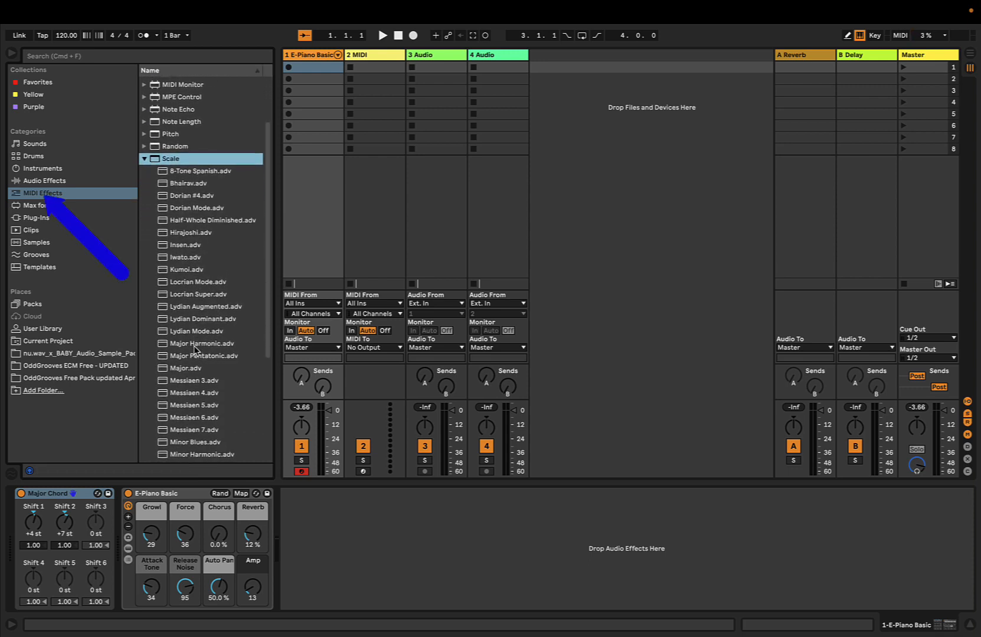
{"action": "double_click", "coordinate": [163, 369]}
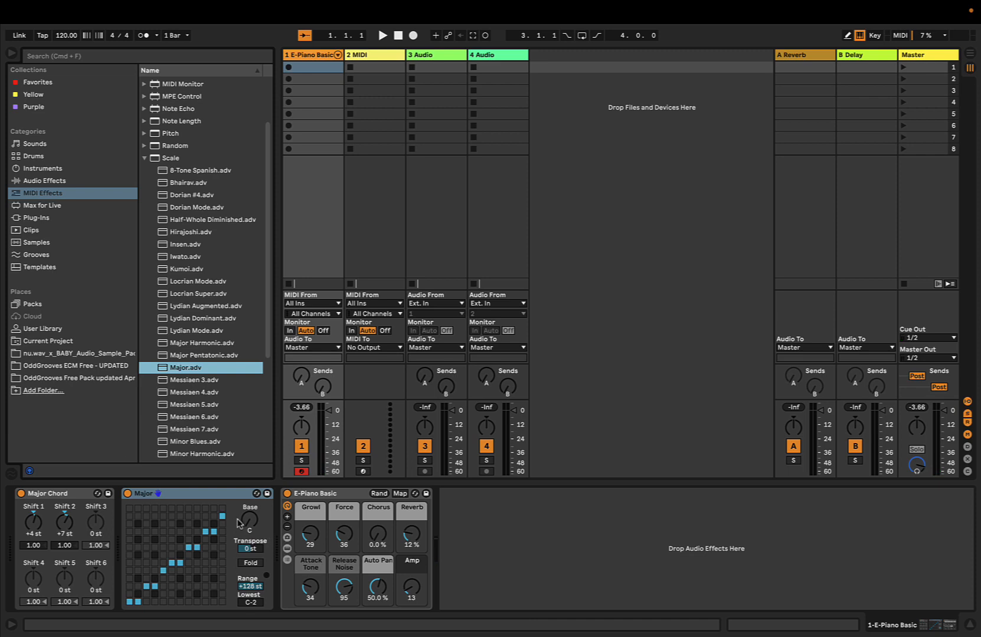
{"action": "left_click_drag", "start_coordinate": [248, 521], "coordinate": [248, 502]}
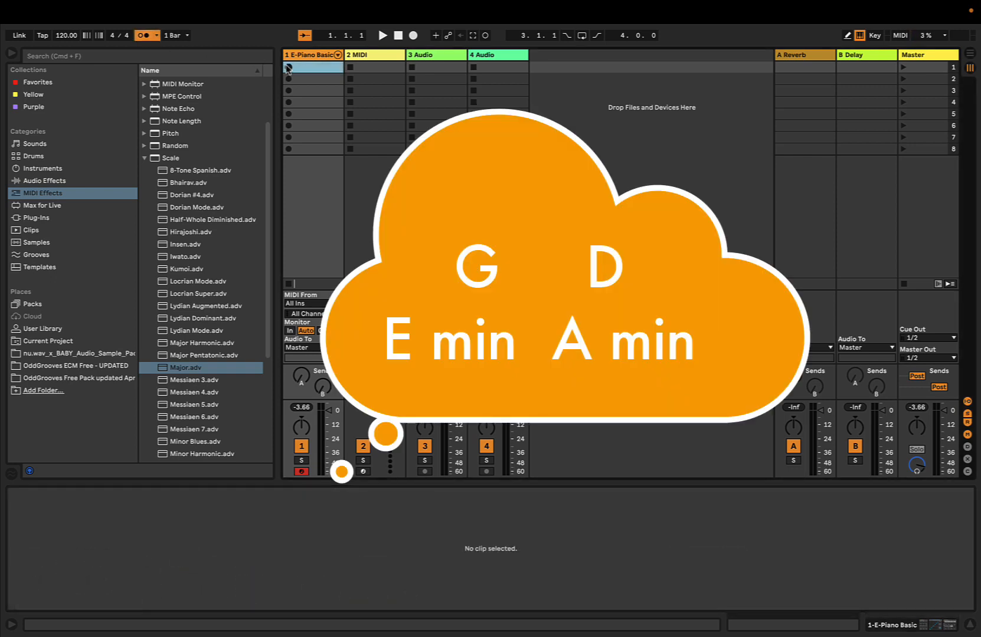
Record a four-bar clip of the root notes G, D, E and A in track 1's first slot and quantize all its notes
{"action": "left_click", "coordinate": [288, 68]}
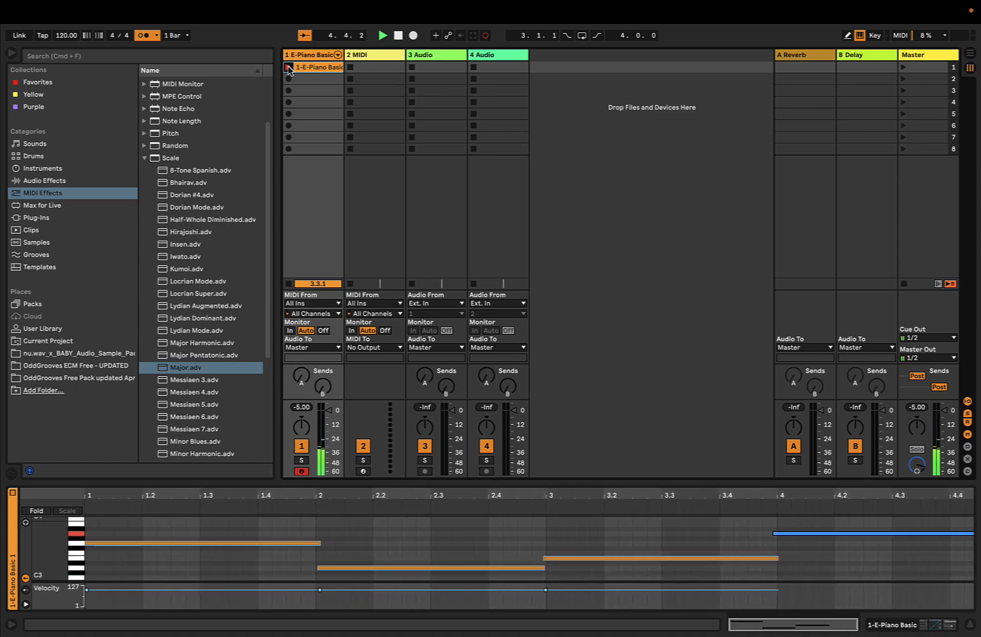
{"action": "left_click", "coordinate": [288, 68]}
{"action": "left_click", "coordinate": [505, 561]}
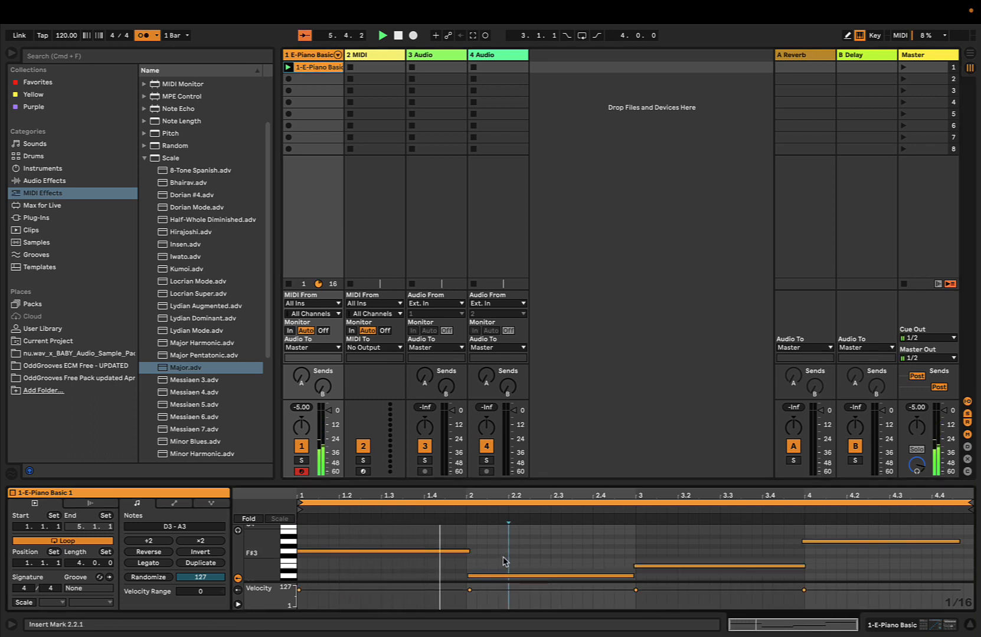
{"action": "key", "text": "super+a"}
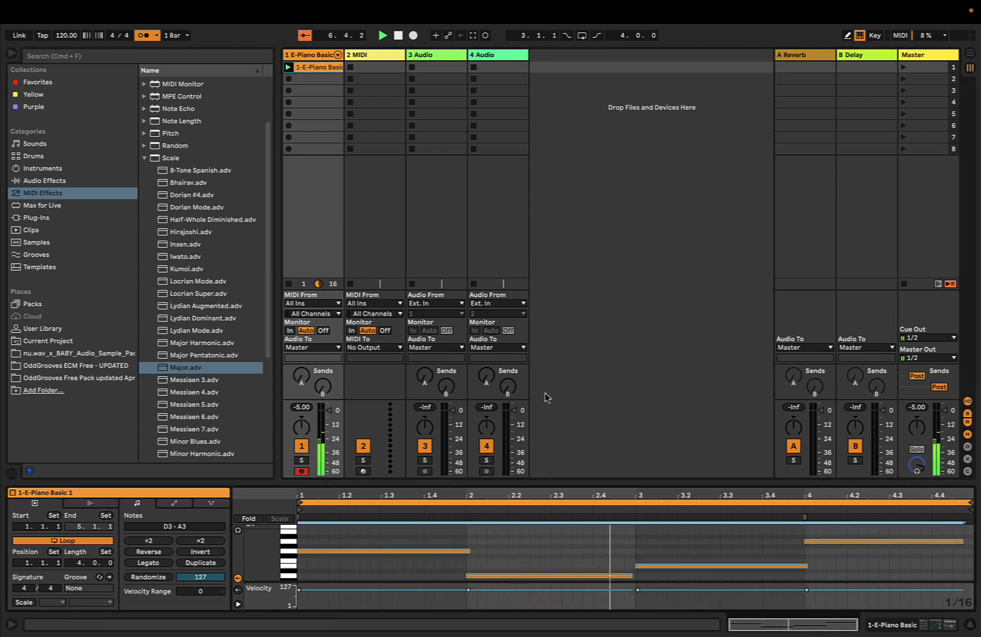
{"action": "left_click", "coordinate": [564, 262]}
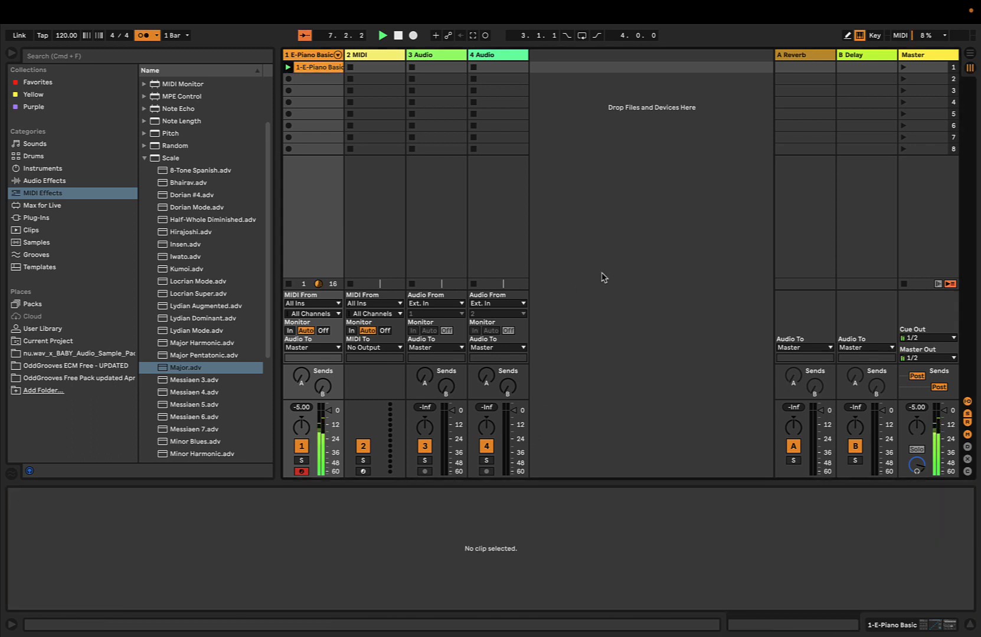
Turn off the metronome and stop playback
{"action": "left_click", "coordinate": [139, 36]}
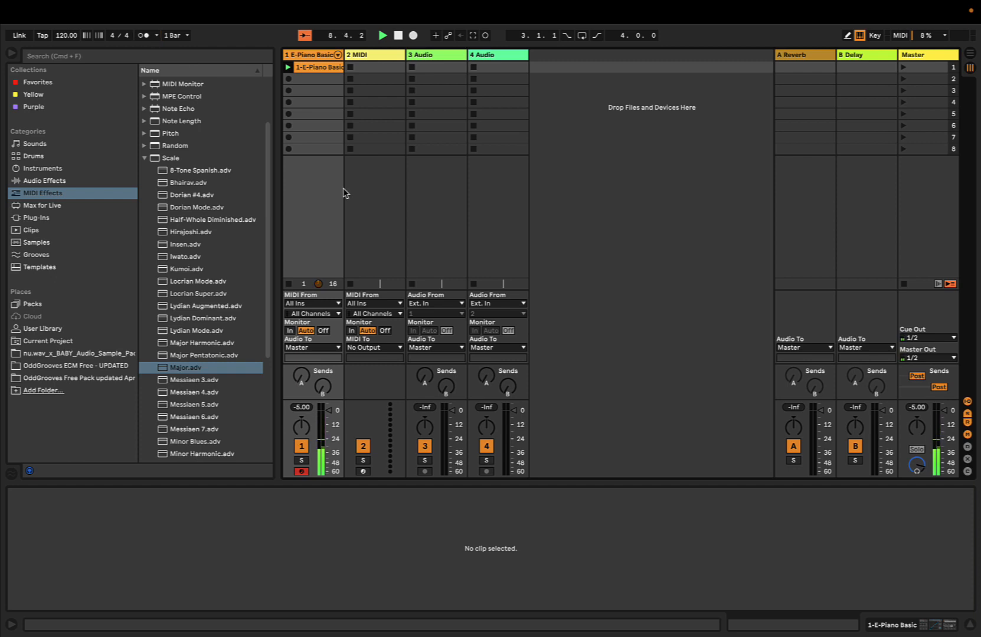
{"action": "key", "text": "space"}
Show the devices of track 1 and copy its E-Piano Basic instrument onto the second MIDI track
{"action": "left_click", "coordinate": [311, 57]}
{"action": "double_click", "coordinate": [311, 58]}
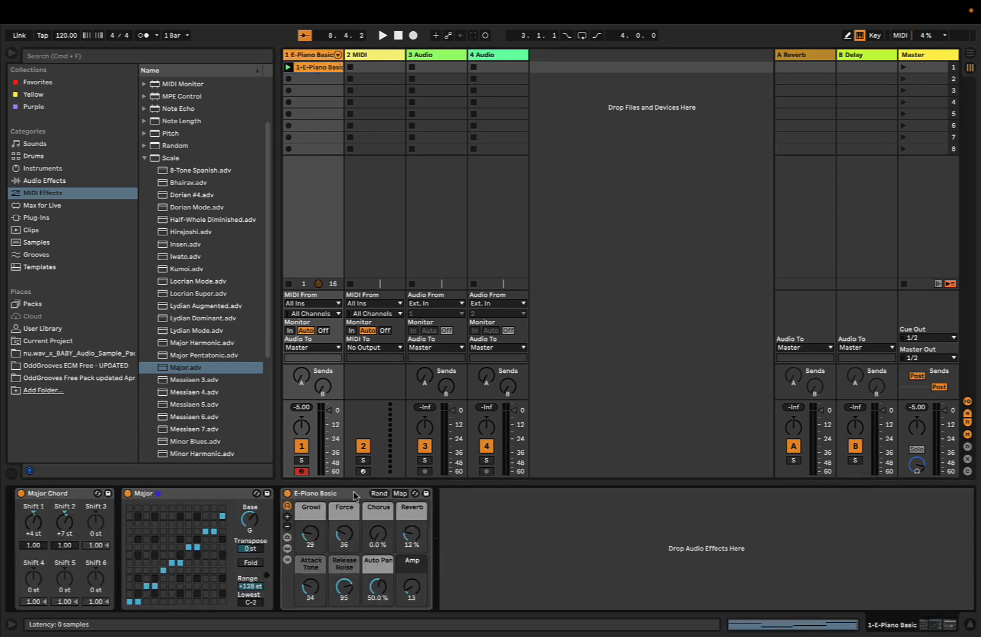
{"action": "left_click_drag", "start_coordinate": [355, 496], "coordinate": [390, 187]}
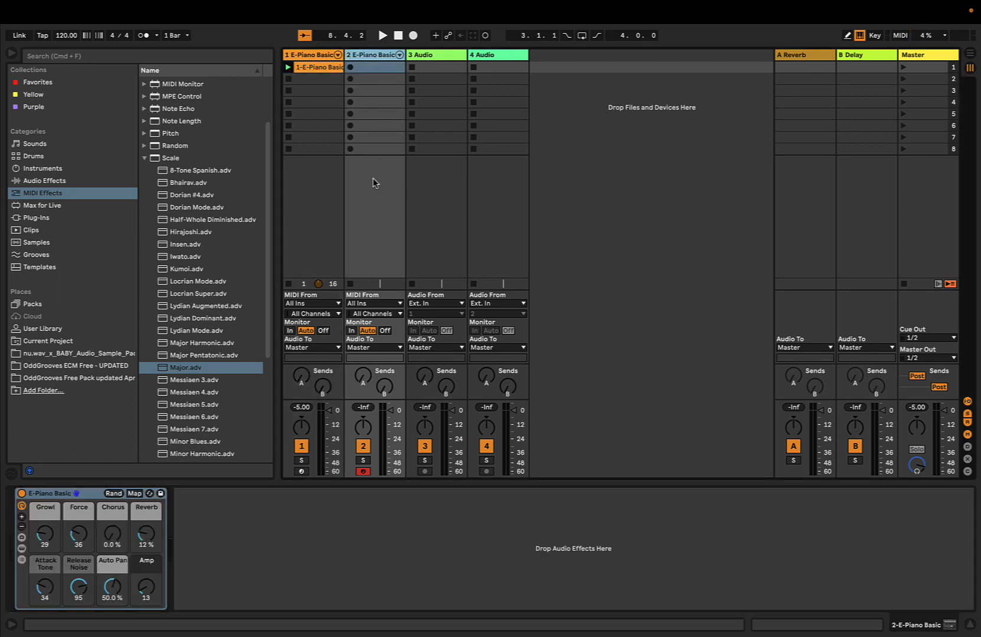
Set the MIDI input of track 2 to 1-E-Piano Basic
{"action": "left_click", "coordinate": [373, 305]}
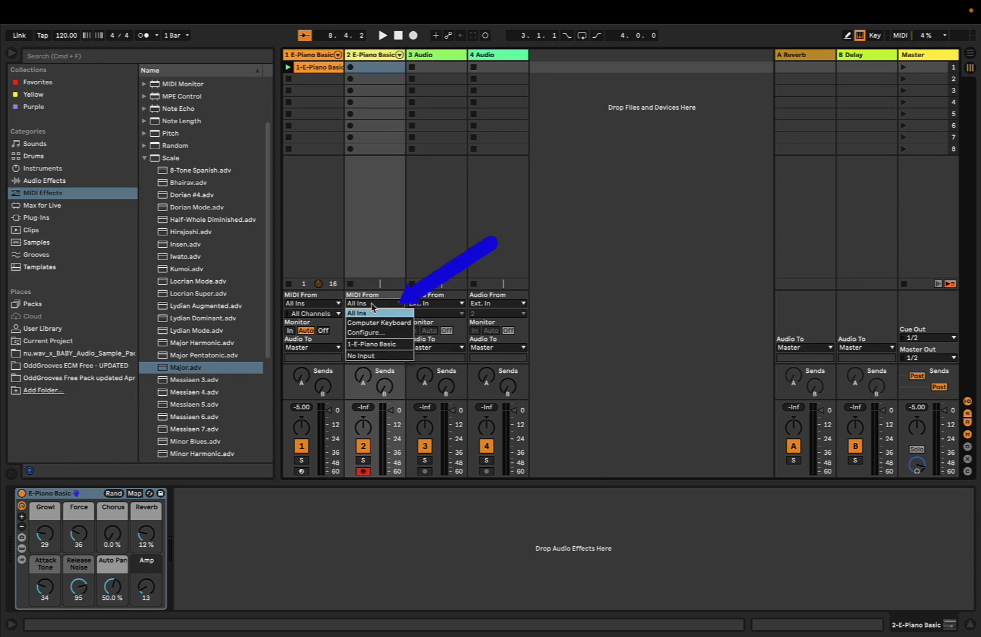
{"action": "left_click", "coordinate": [371, 344]}
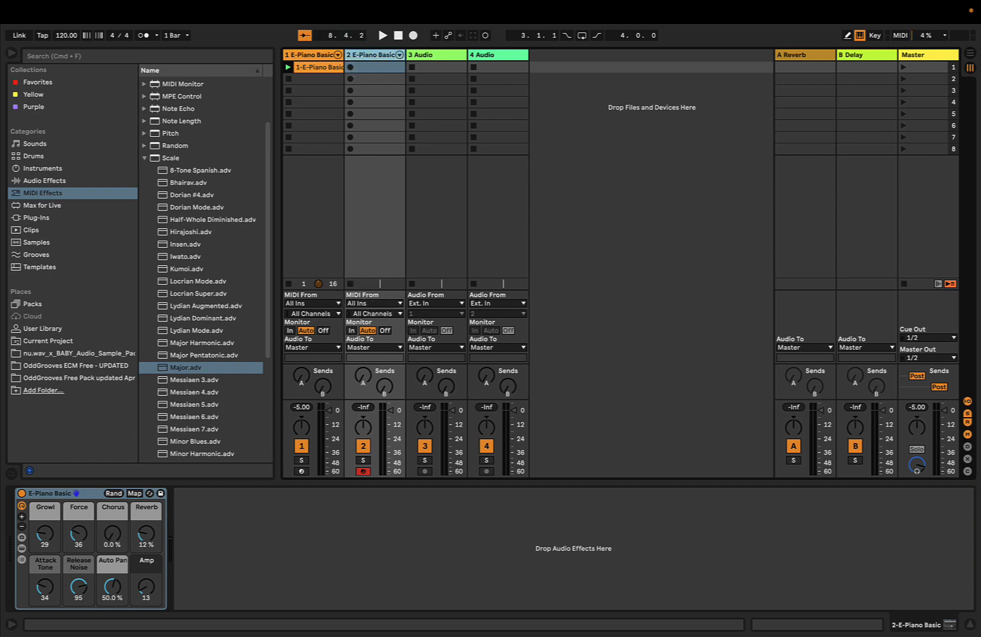
{"action": "left_click", "coordinate": [373, 304]}
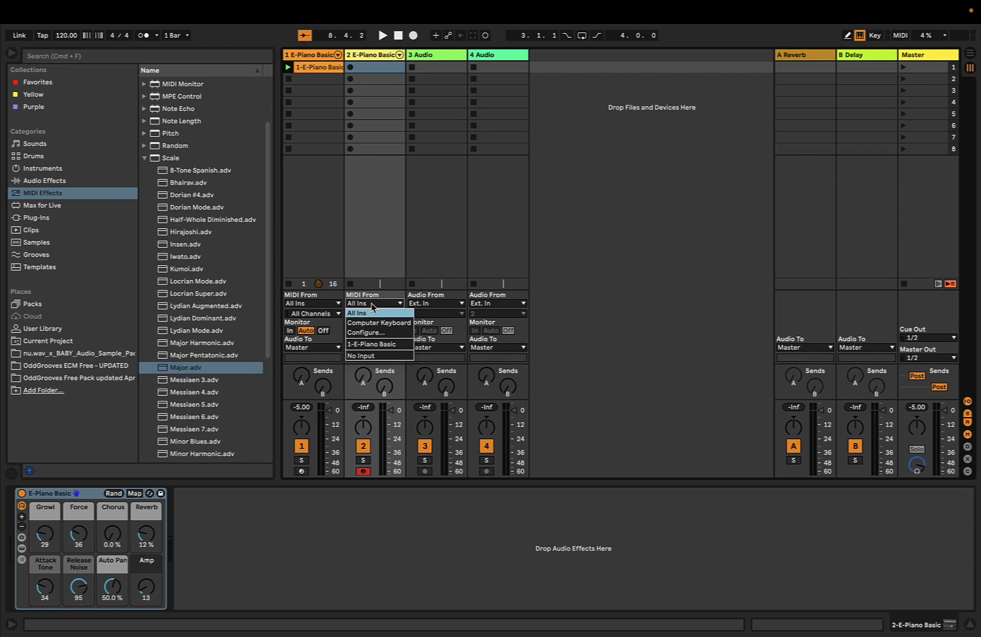
{"action": "left_click", "coordinate": [372, 345]}
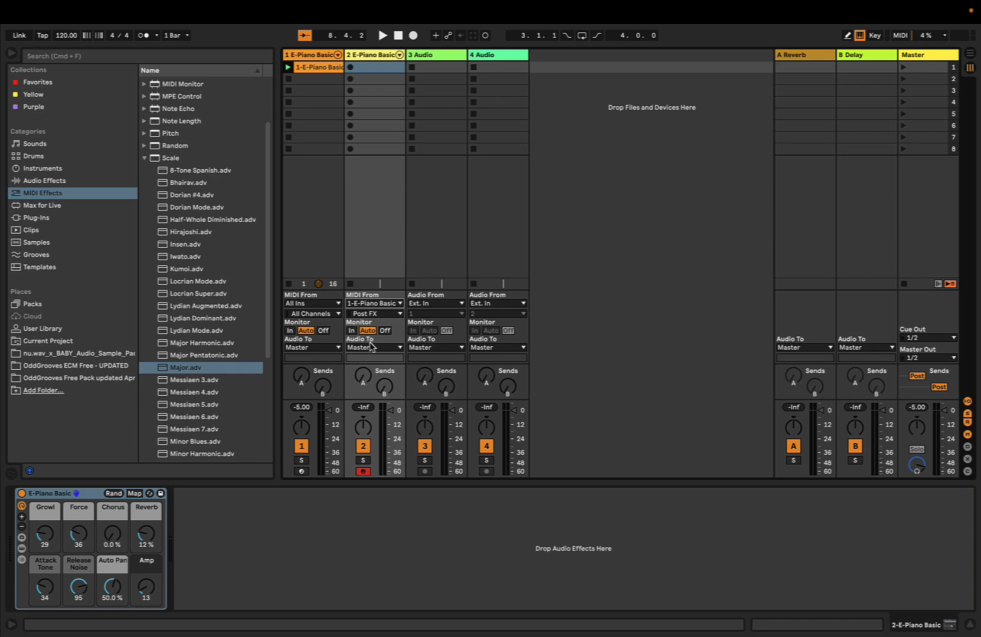
Record the incoming chord notes as a four-bar clip in track 2's first slot and stop playback
{"action": "left_click", "coordinate": [351, 68]}
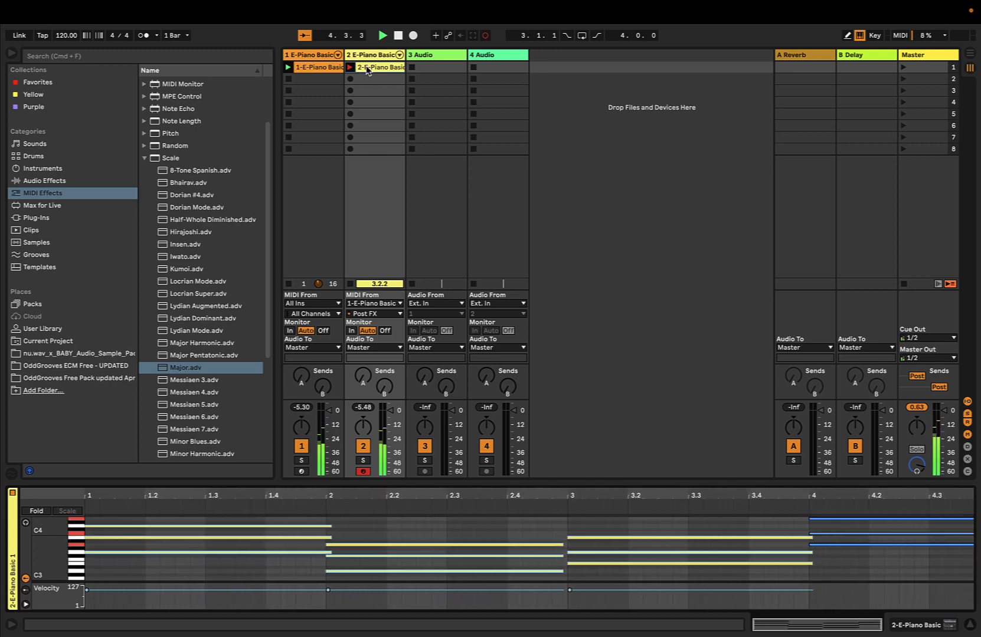
{"action": "key", "text": "space"}
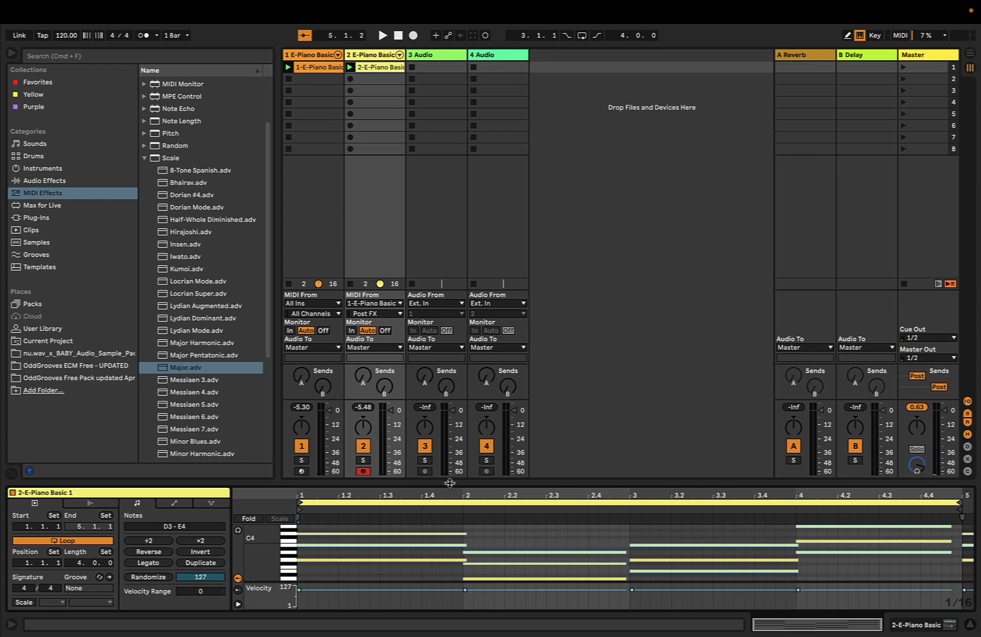
Enlarge the clip editor and compare the single notes in track 1's clip with the chords in track 2's clip
{"action": "left_click_drag", "start_coordinate": [449, 482], "coordinate": [440, 415]}
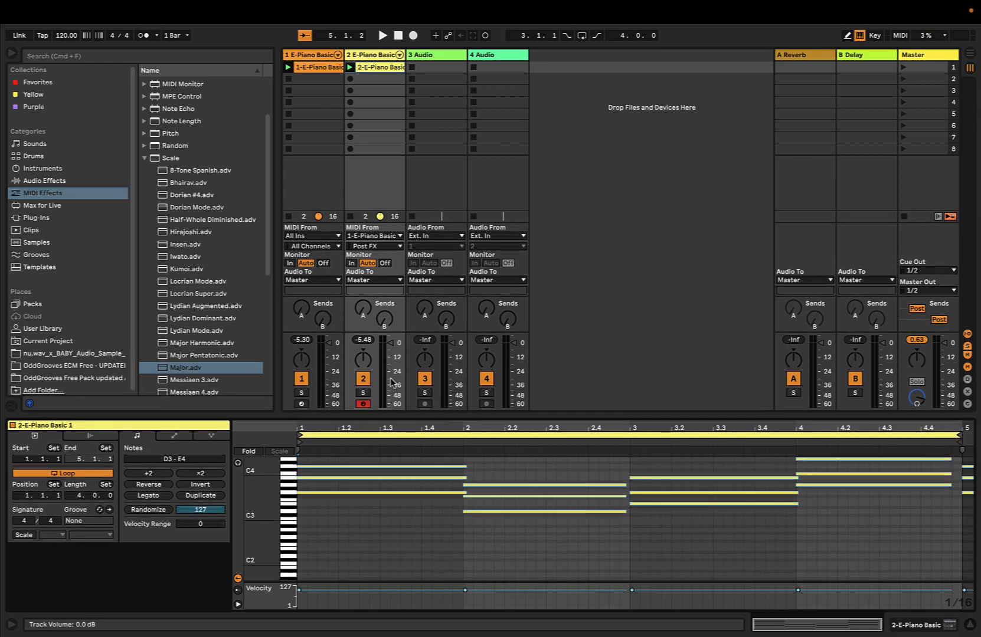
{"action": "left_click", "coordinate": [313, 66]}
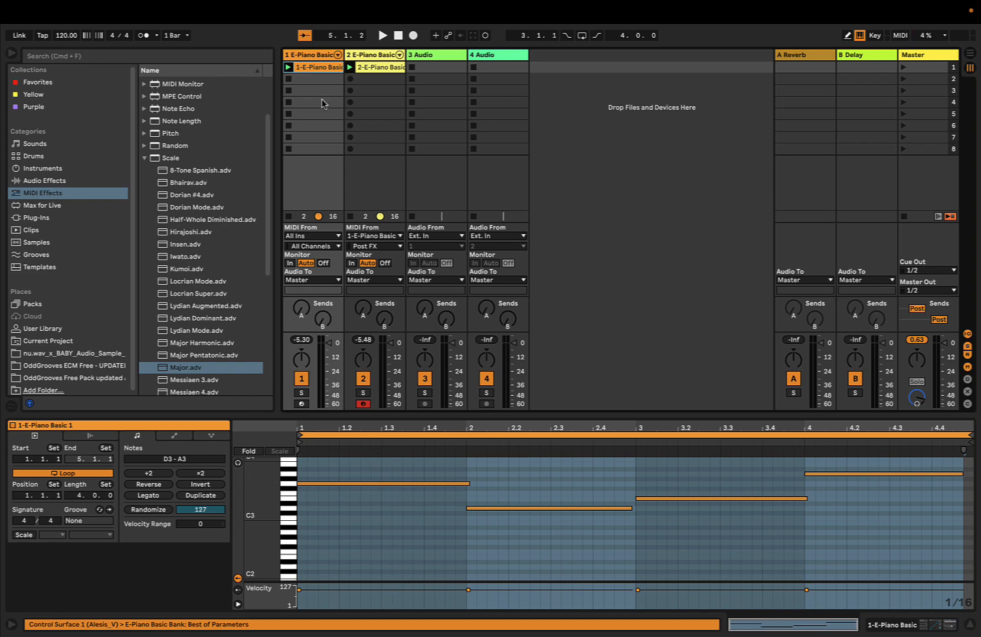
{"action": "left_click", "coordinate": [376, 67]}
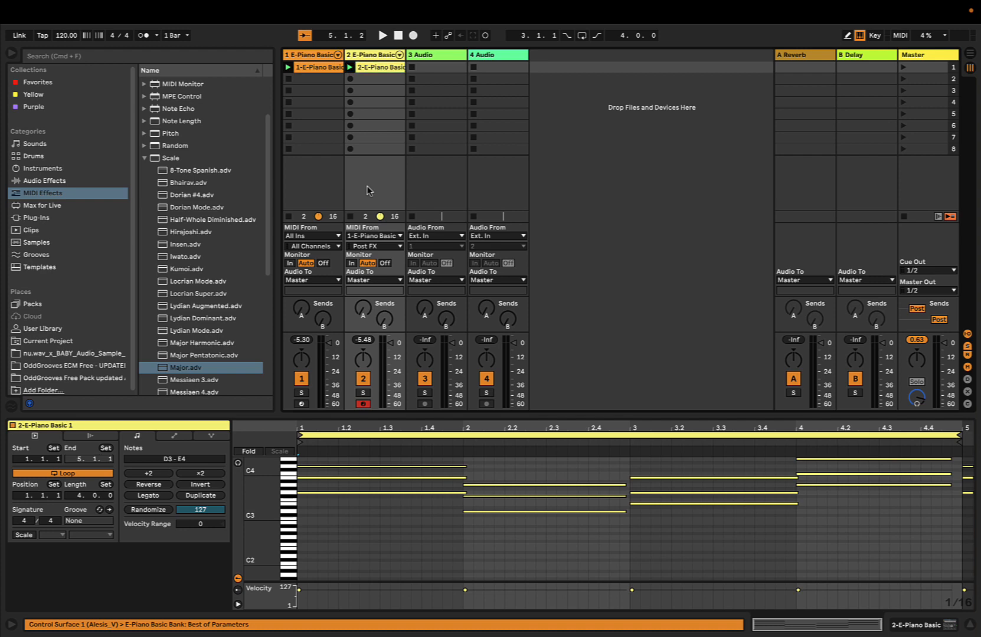
{"action": "left_click", "coordinate": [369, 190]}
{"action": "left_click", "coordinate": [366, 68]}
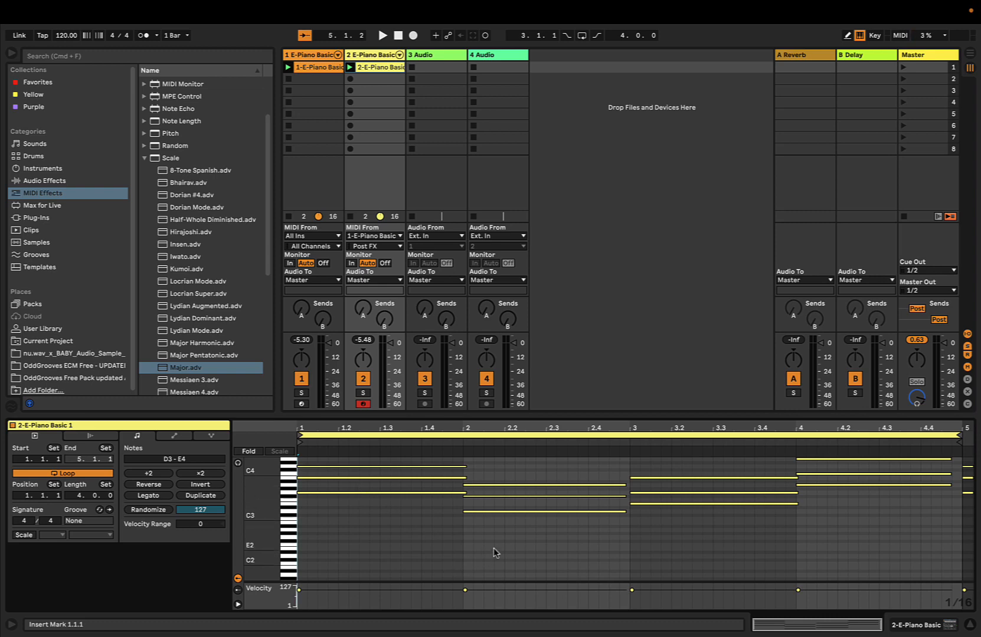
In track 2's clip, move the D3 note in bar 2 up an octave and the E4 note in bar 4 down an octave
{"action": "left_click", "coordinate": [500, 511]}
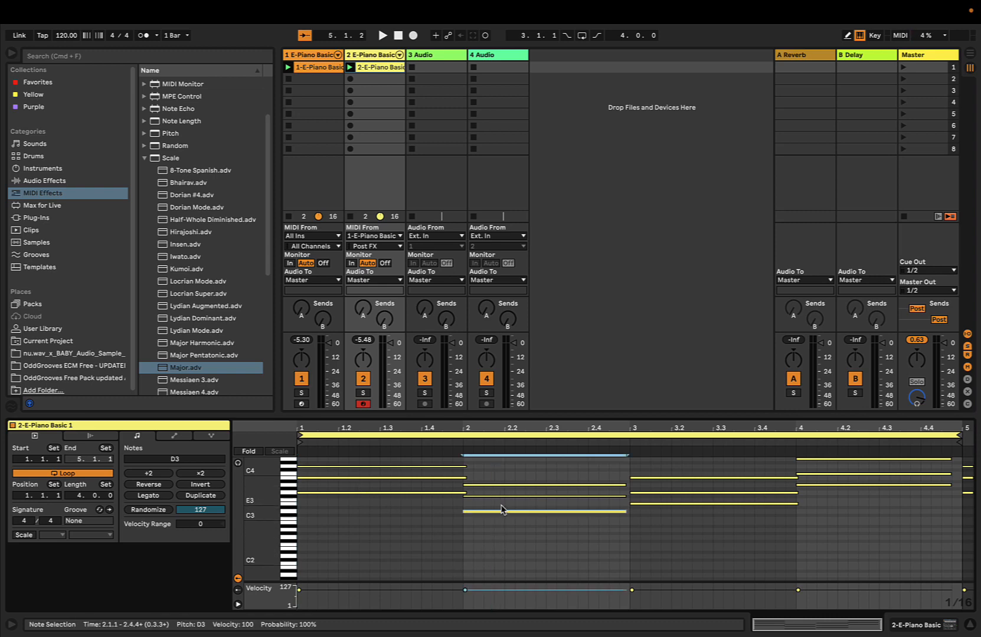
{"action": "key", "text": "shift+Up"}
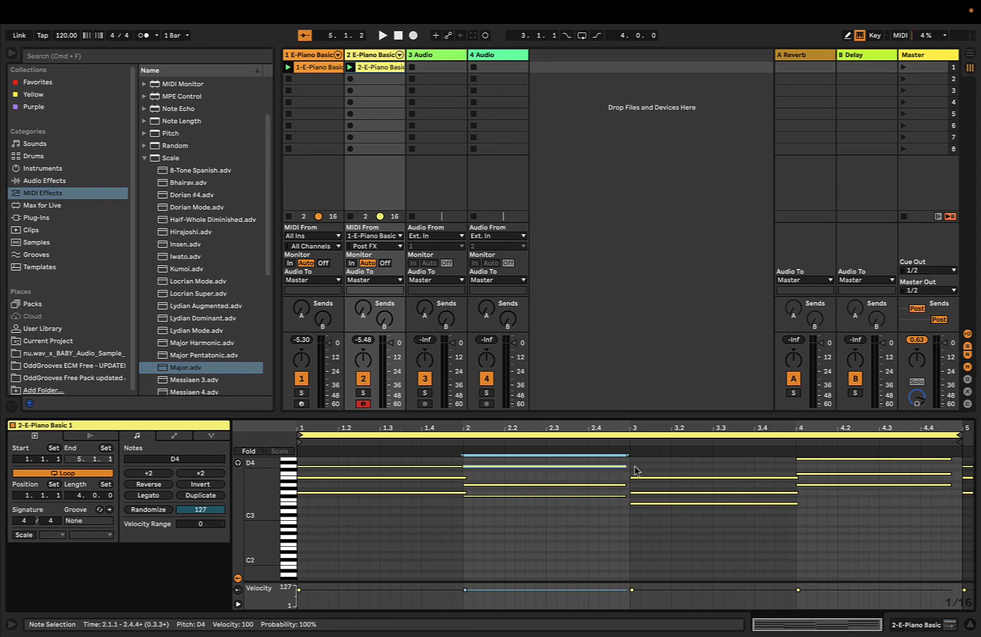
{"action": "left_click", "coordinate": [827, 463]}
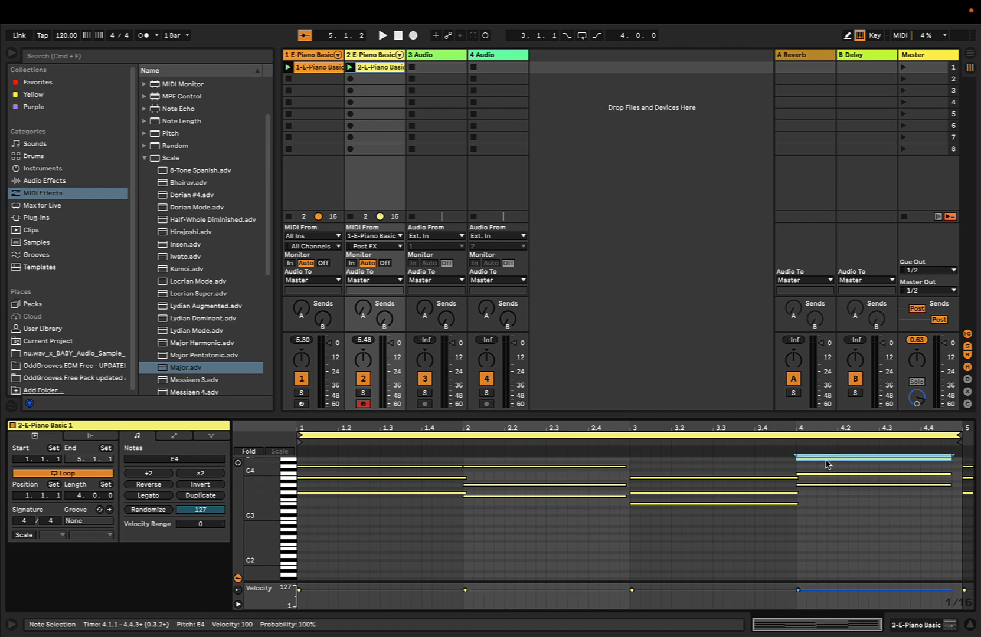
{"action": "key", "text": "shift+Down"}
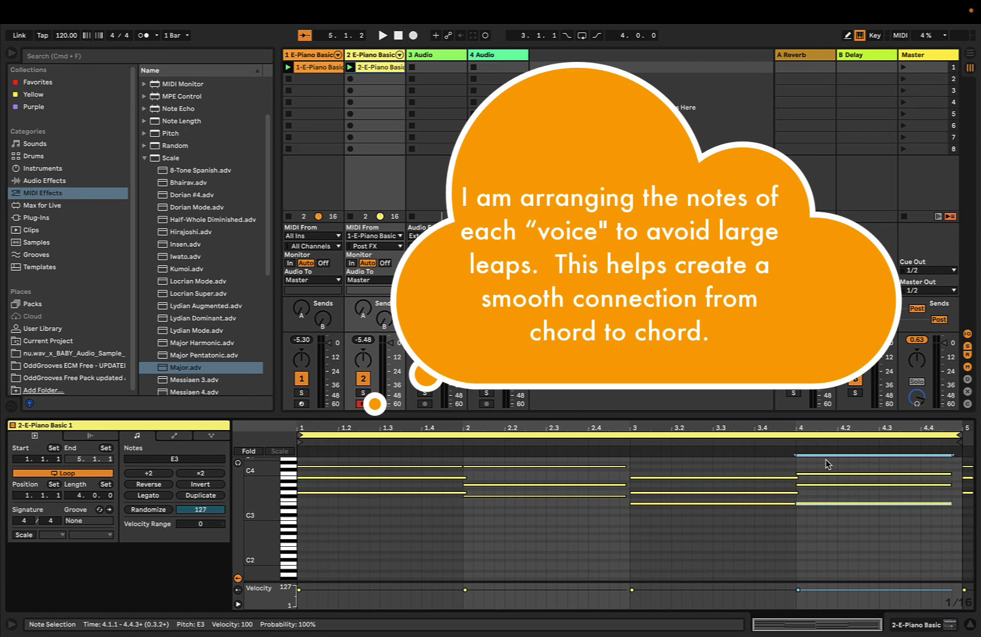
Move the E3 notes in bars 3 and 4 of the chord clip up an octave to E4
{"action": "left_click", "coordinate": [781, 511]}
{"action": "left_click", "coordinate": [779, 505]}
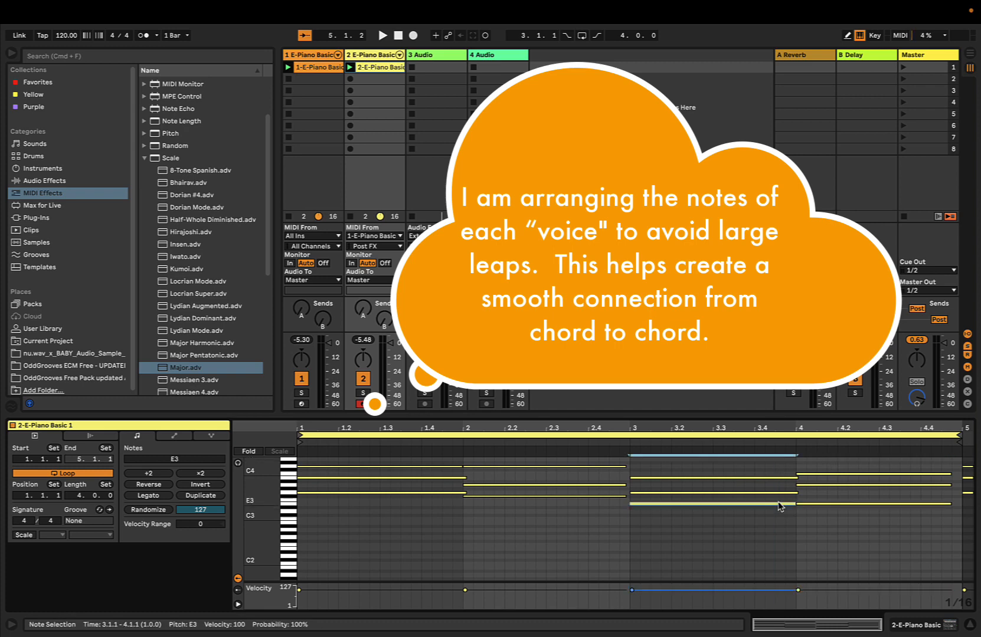
{"action": "key", "text": "shift+Up"}
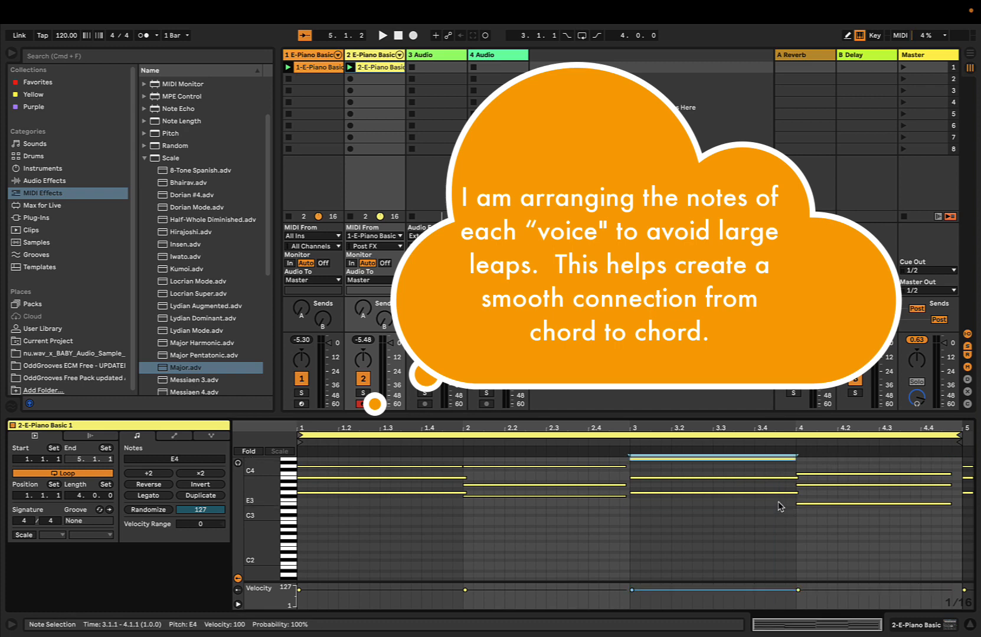
{"action": "left_click", "coordinate": [848, 505]}
{"action": "key", "text": "shift+Up"}
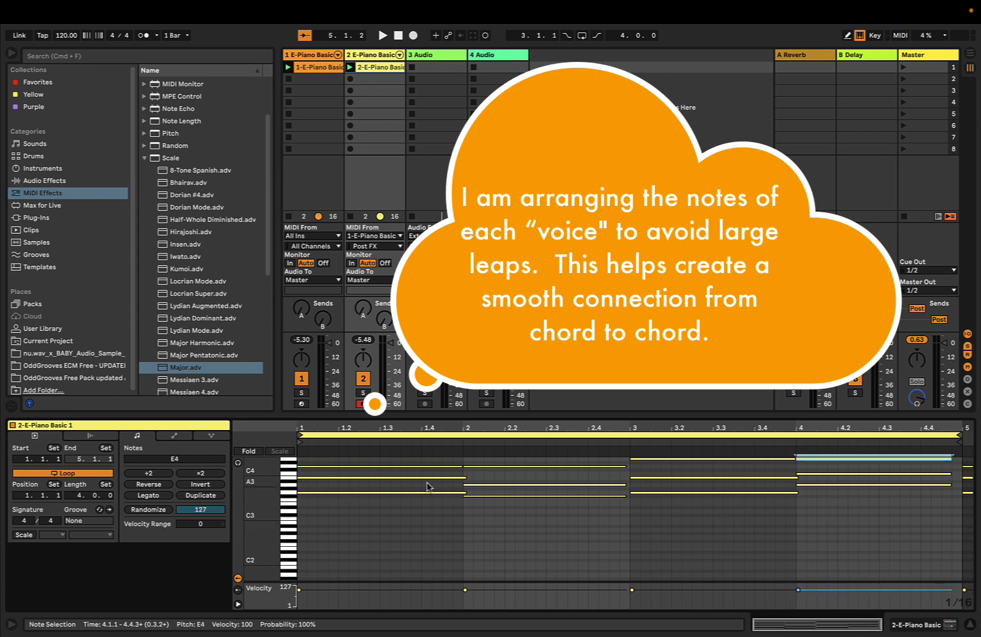
Enlarge the note editor, zoom in on the rearranged chords and play track 2's chord clip
{"action": "left_click_drag", "start_coordinate": [392, 414], "coordinate": [391, 361]}
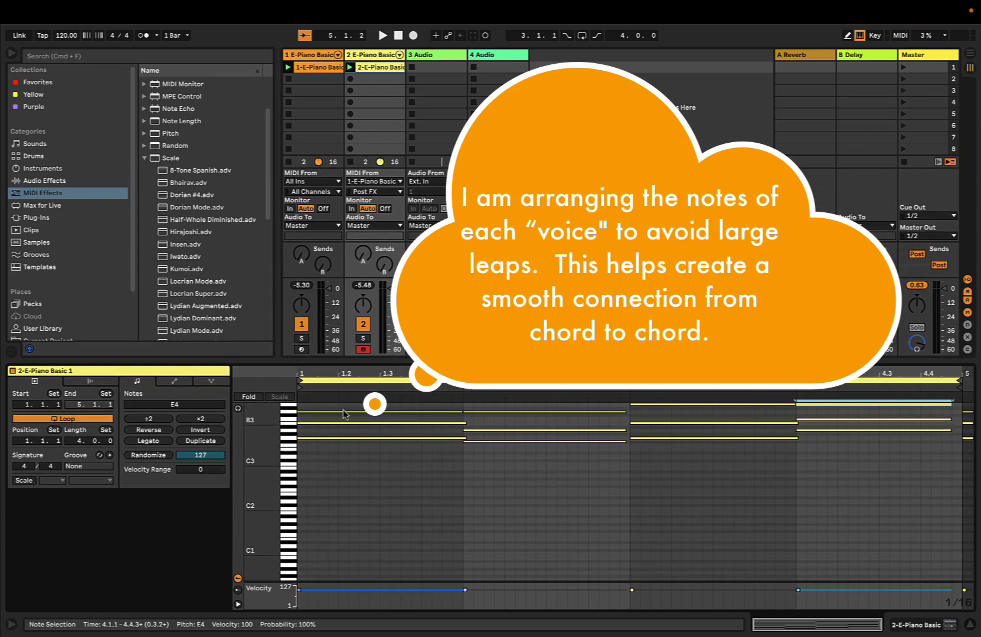
{"action": "scroll", "coordinate": [341, 475], "scroll_direction": "up", "scroll_amount": 3}
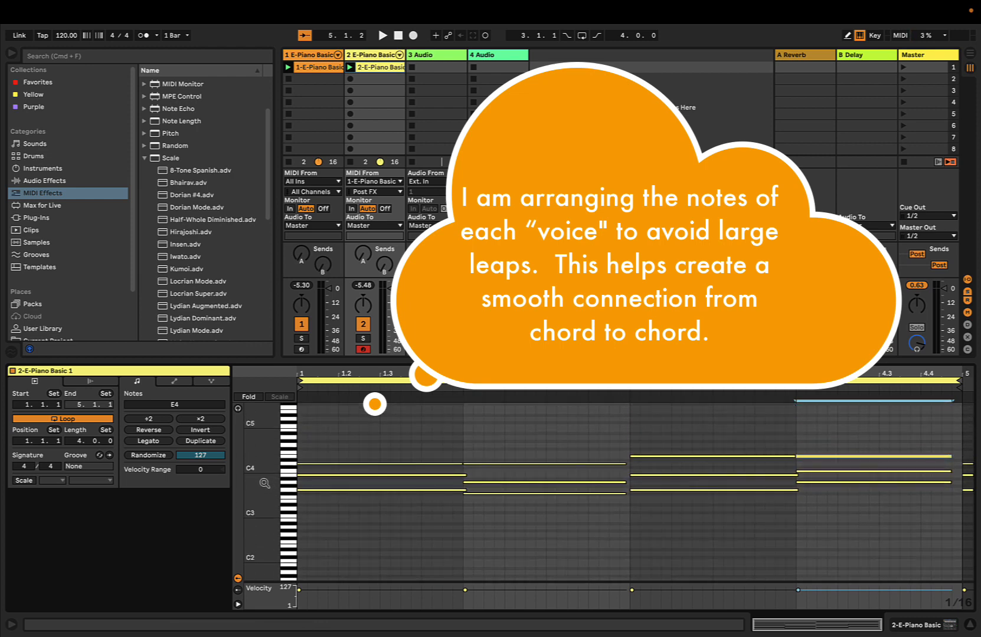
{"action": "left_click_drag", "start_coordinate": [270, 488], "coordinate": [293, 513]}
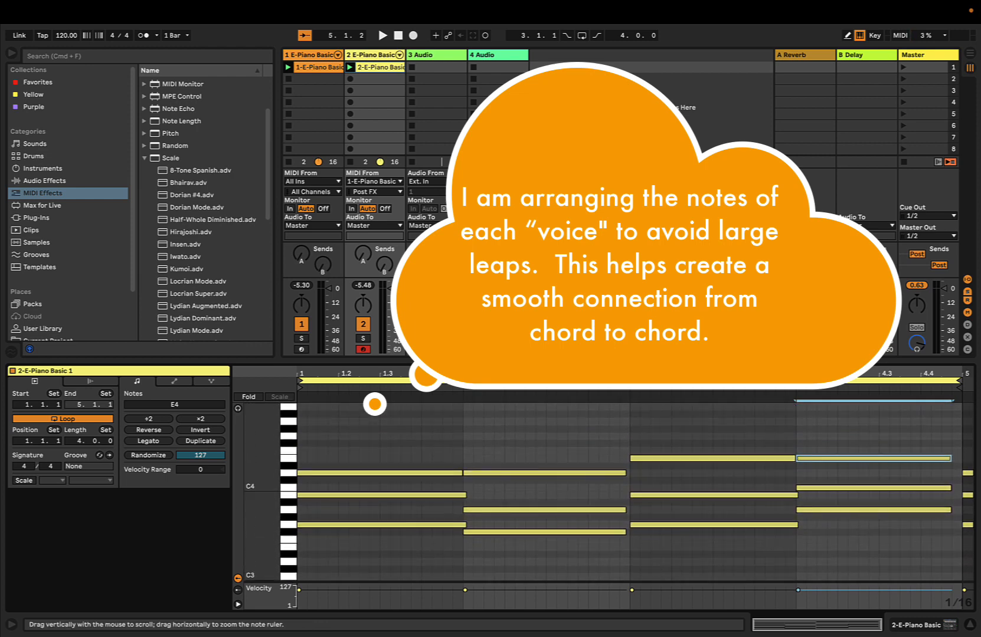
{"action": "left_click", "coordinate": [363, 564]}
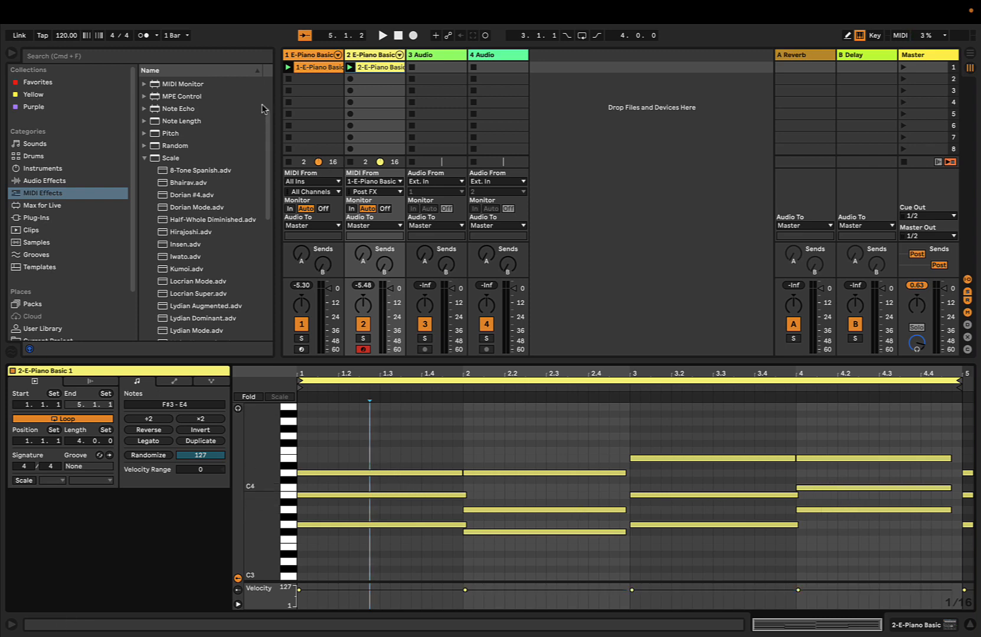
{"action": "left_click", "coordinate": [349, 67]}
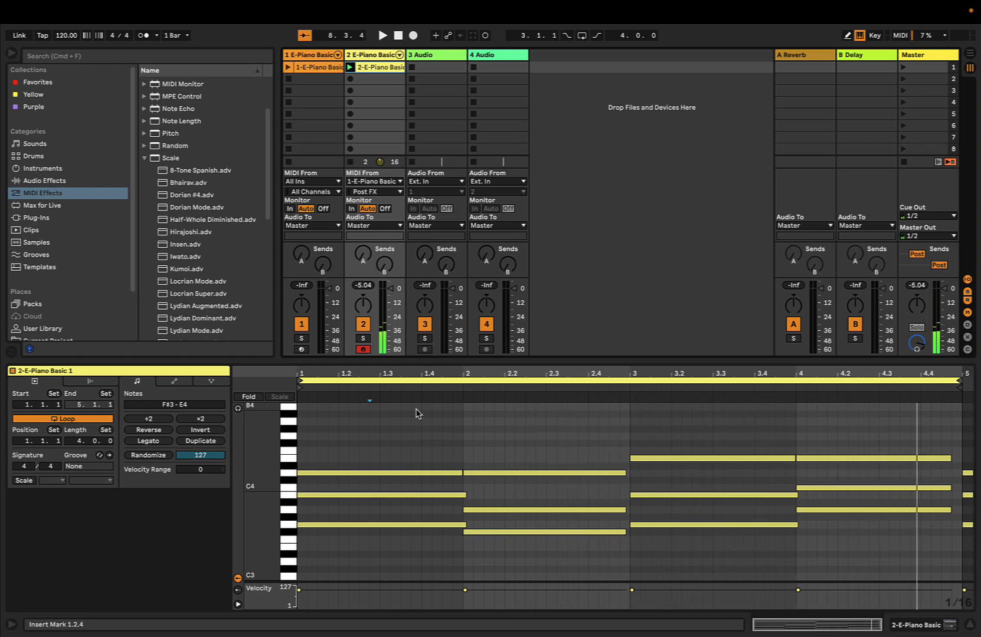
Set the MIDI input of track 2 back to All Ins
{"action": "left_click", "coordinate": [352, 182]}
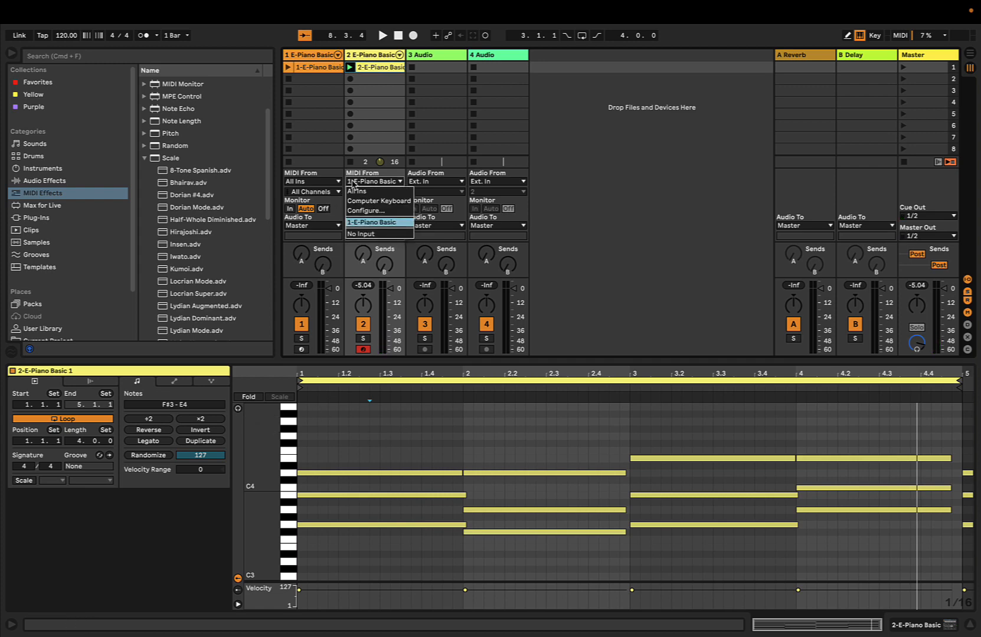
{"action": "left_click", "coordinate": [355, 191]}
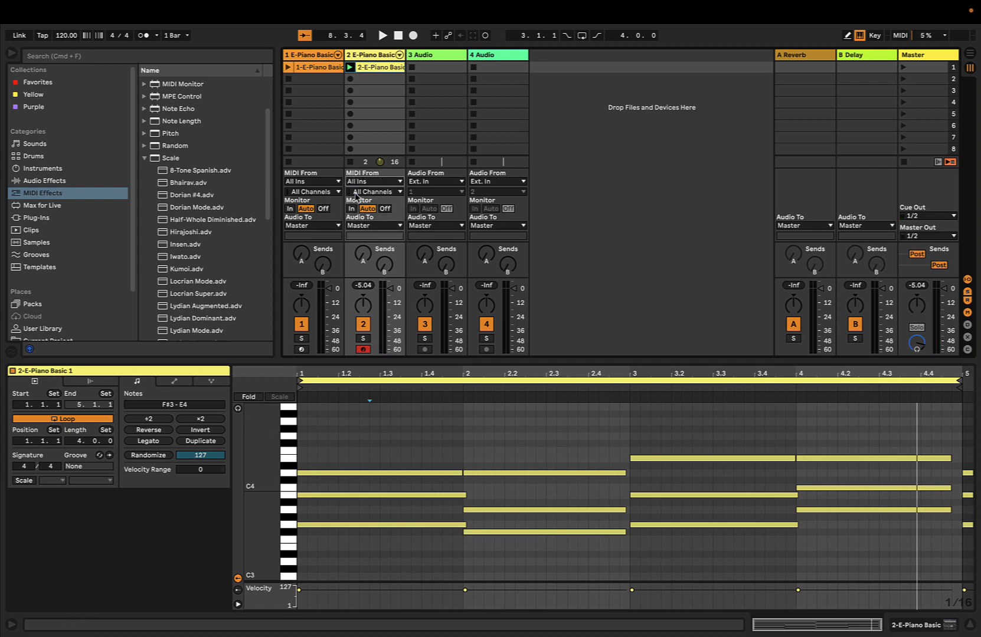